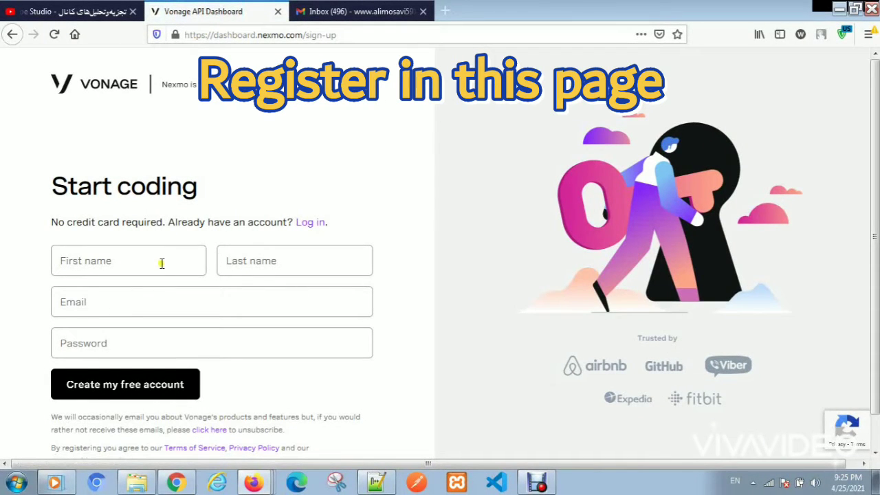
Enter the user's first and last name on the Vonage sign-up form
{"action": "left_click", "coordinate": [161, 267]}
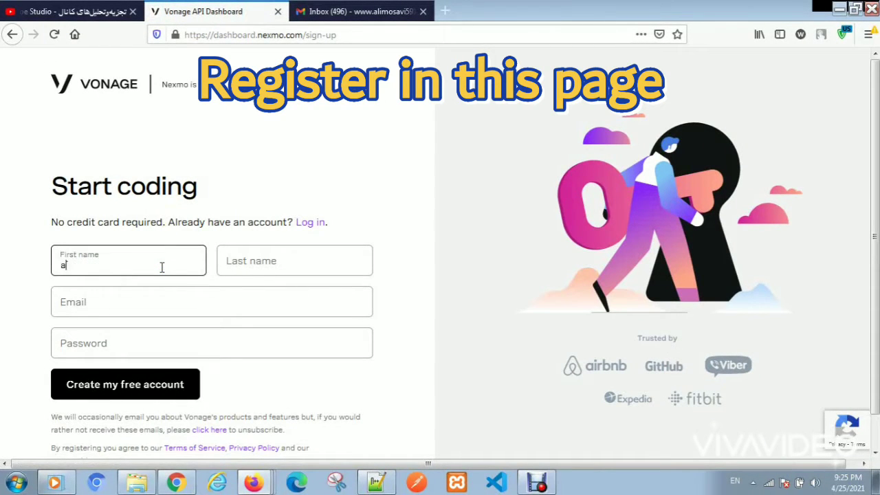
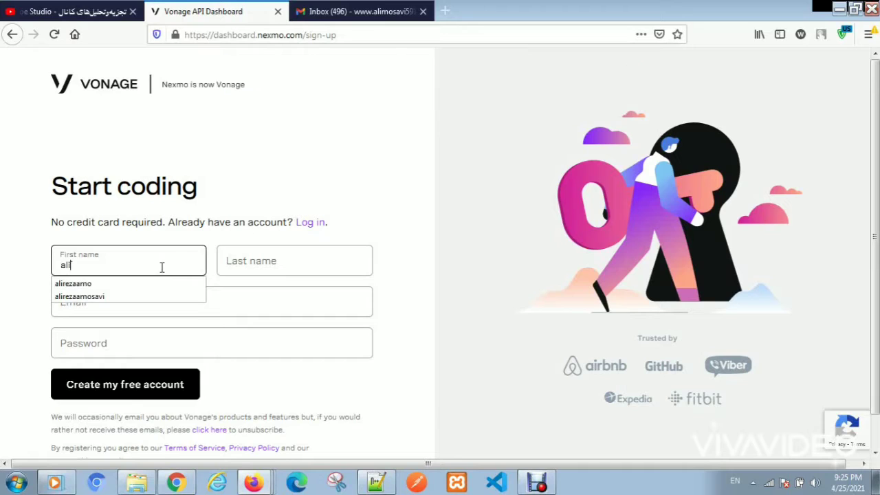
{"action": "left_click", "coordinate": [114, 284]}
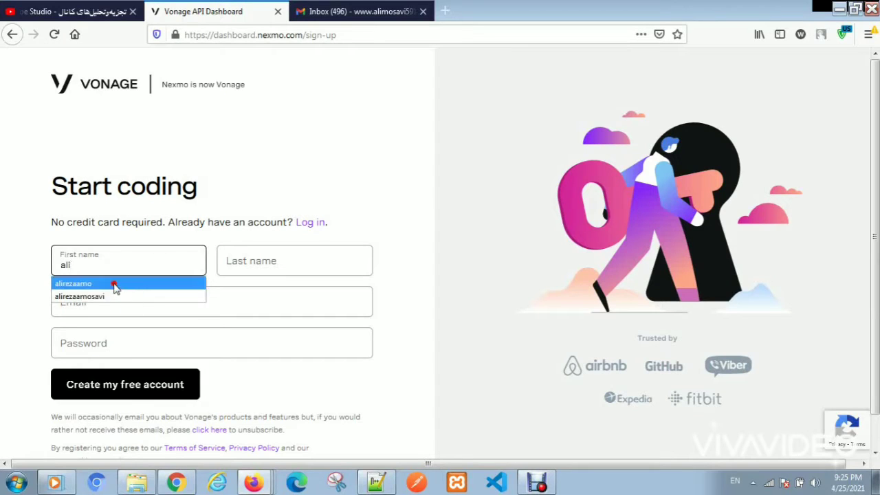
{"action": "left_click", "coordinate": [290, 256]}
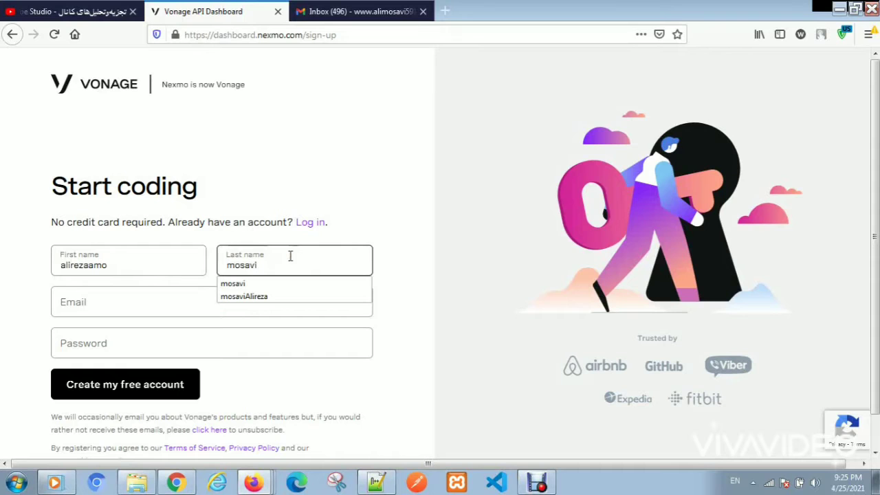
Fill in the saved e-mail and account password, then create the free account
{"action": "left_click", "coordinate": [167, 306]}
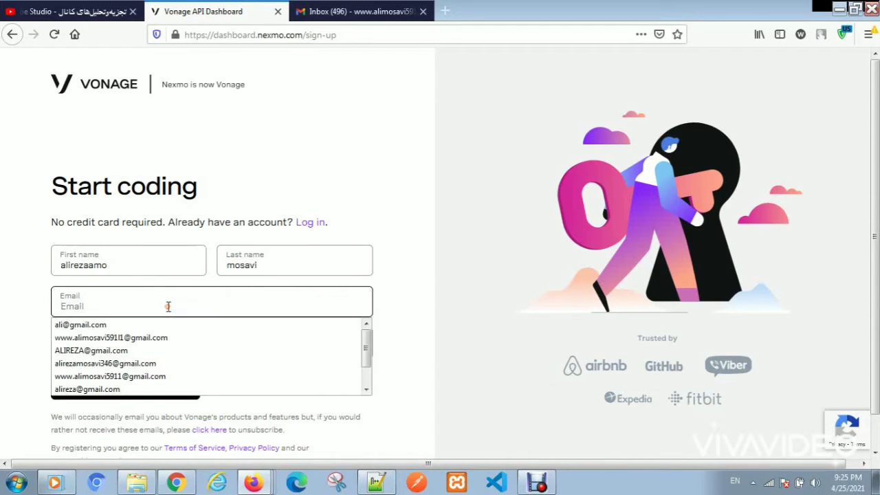
{"action": "left_click", "coordinate": [149, 378]}
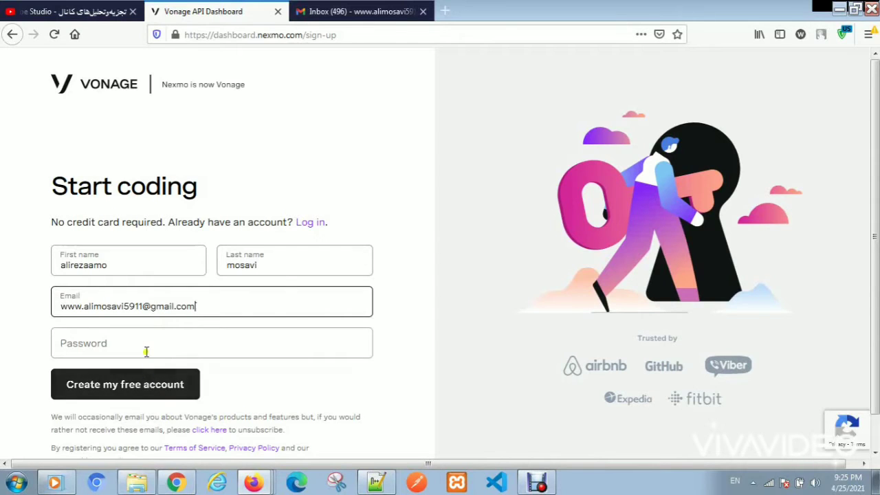
{"action": "left_click", "coordinate": [146, 346]}
{"action": "key", "text": "ctrl+v"}
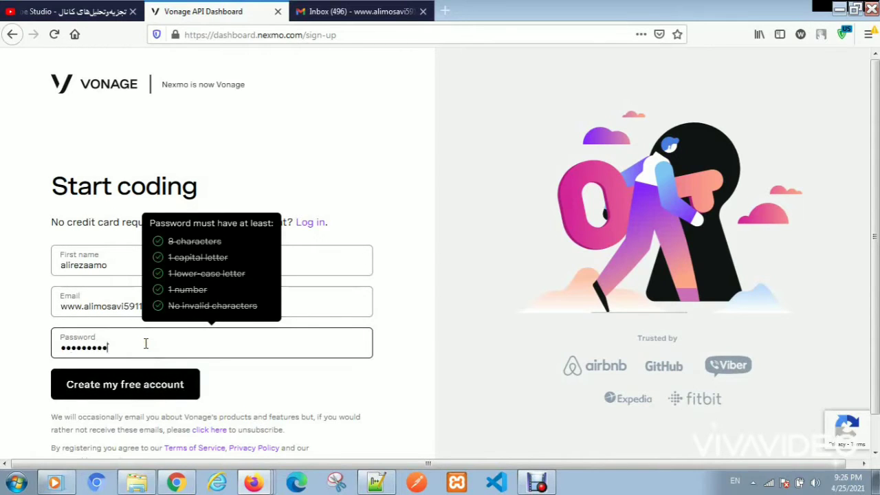
{"action": "left_click", "coordinate": [147, 388]}
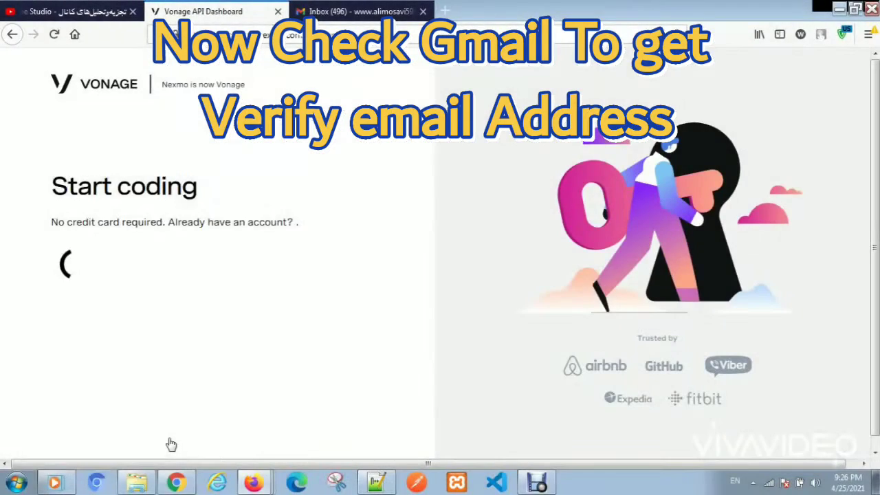
Switch to the Gmail inbox to find the Vonage activation e-mail
{"action": "left_click", "coordinate": [330, 9]}
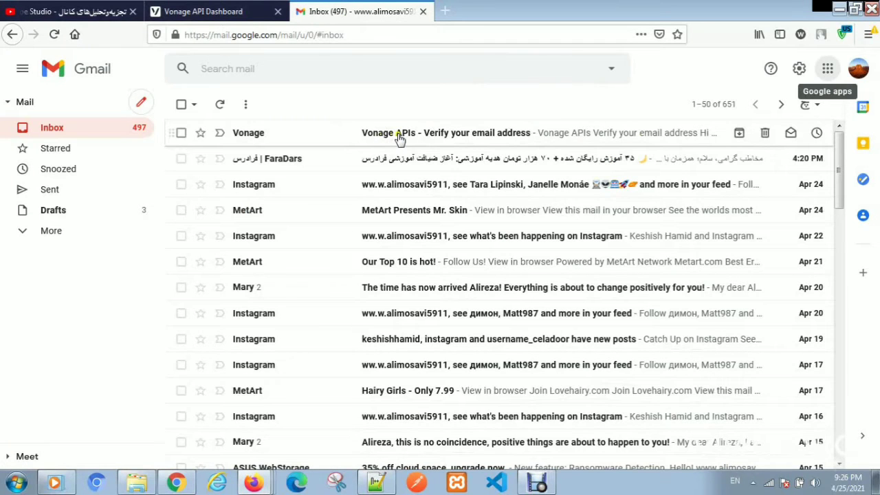
Open 'Vonage APIs - Verify your email address' and confirm the e-mail address
{"action": "left_click", "coordinate": [252, 138]}
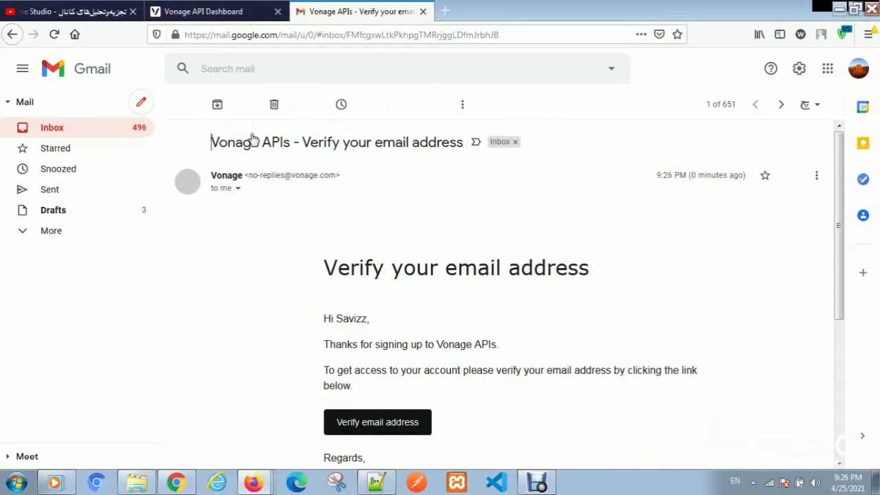
{"action": "left_click", "coordinate": [371, 439]}
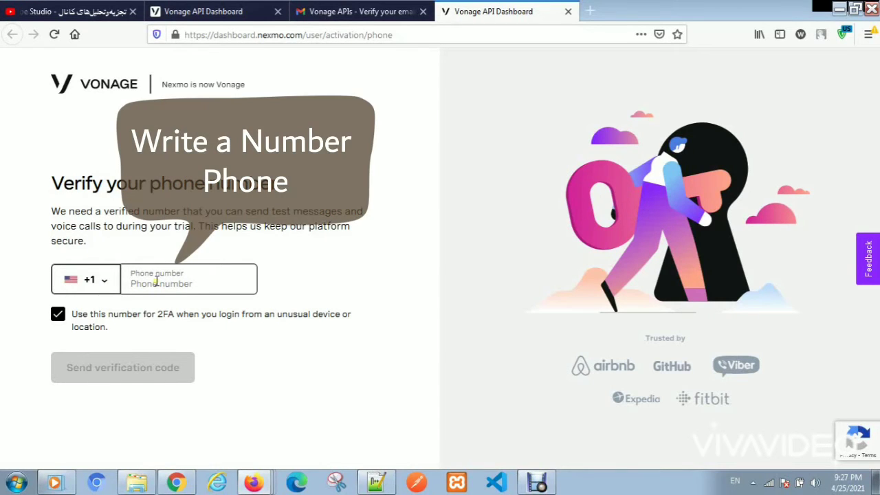
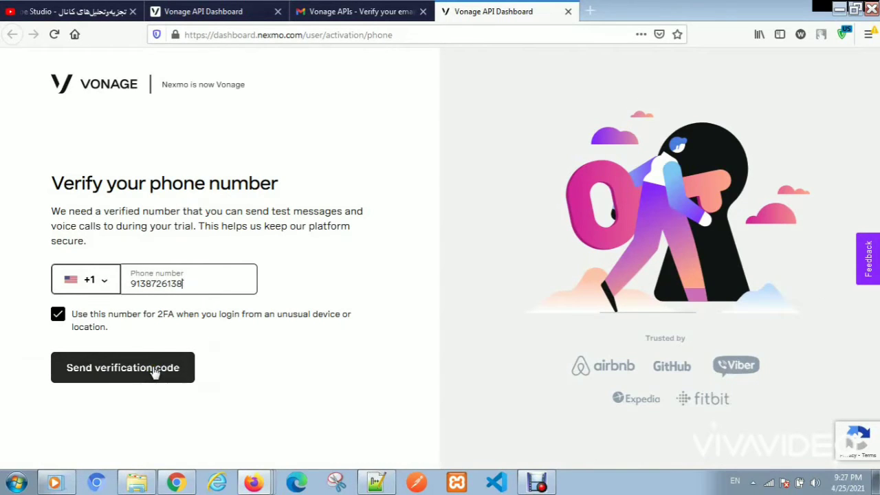
Enter the user's phone number and send a verification code to it
{"action": "left_click", "coordinate": [155, 371]}
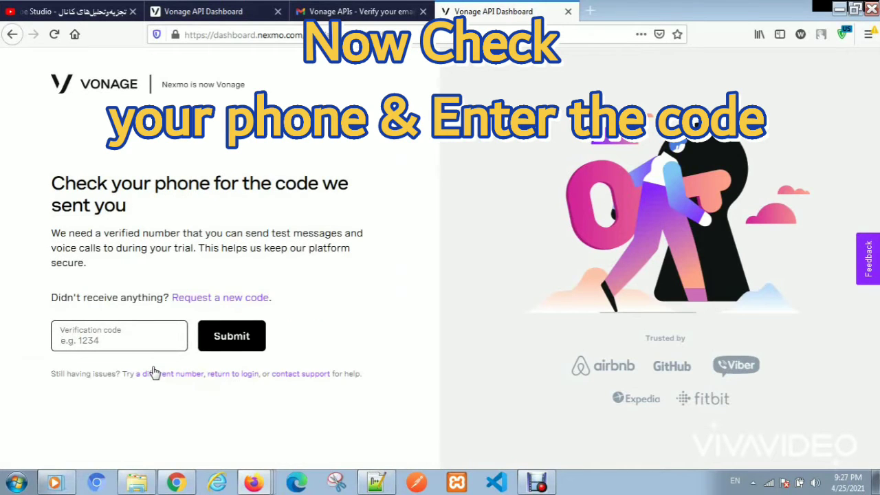
Type the verification code received on the phone into the code field
{"action": "left_click", "coordinate": [74, 342]}
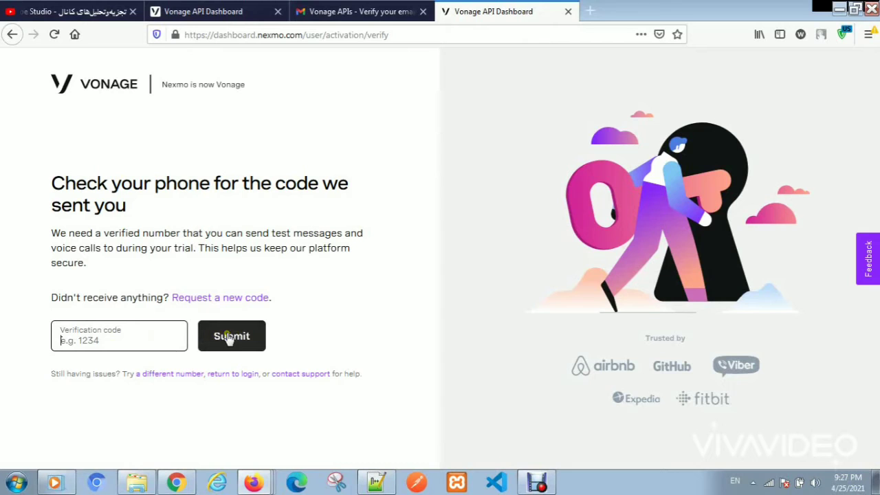
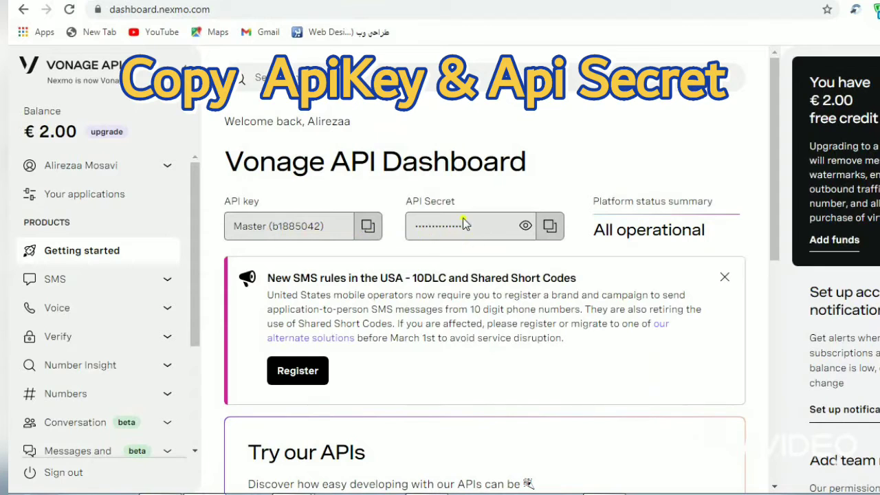
{"action": "left_click_drag", "start_coordinate": [456, 202], "coordinate": [407, 204]}
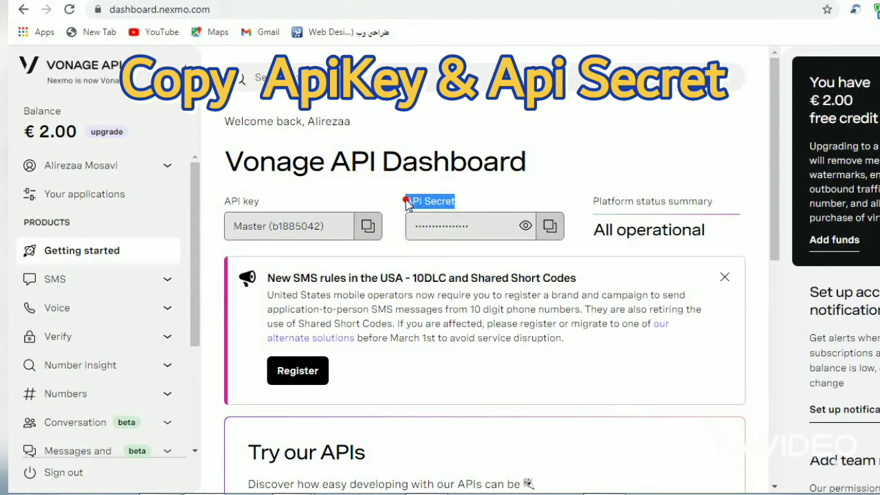
{"action": "left_click_drag", "start_coordinate": [261, 203], "coordinate": [224, 207]}
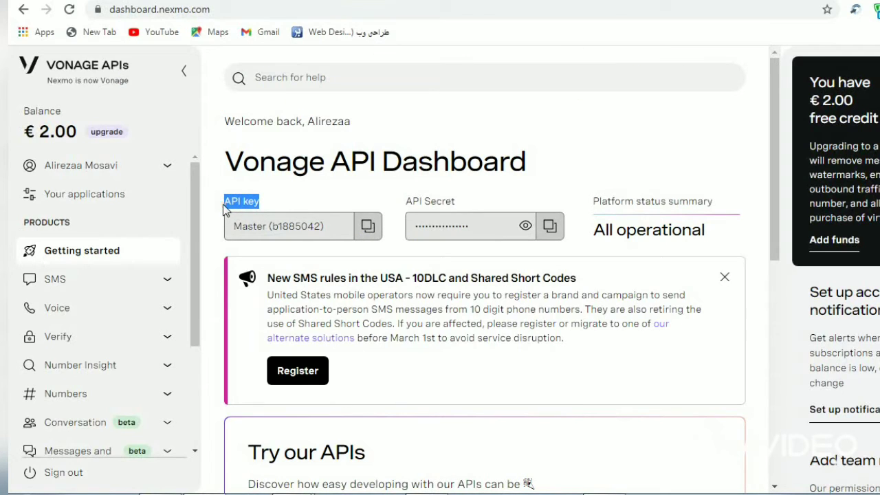
{"action": "left_click", "coordinate": [468, 200]}
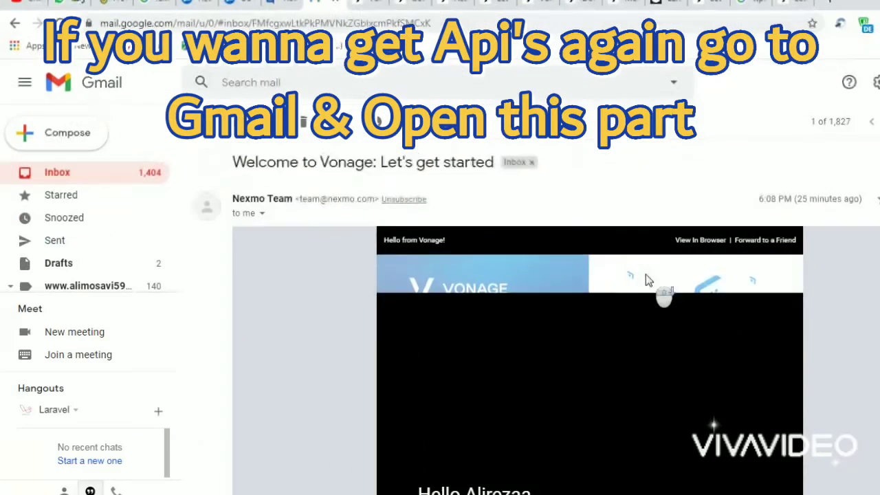
Follow the welcome e-mail's 'Grab your API key and secret from your dashboard' link
{"action": "scroll", "coordinate": [646, 278], "scroll_direction": "down", "scroll_amount": 1}
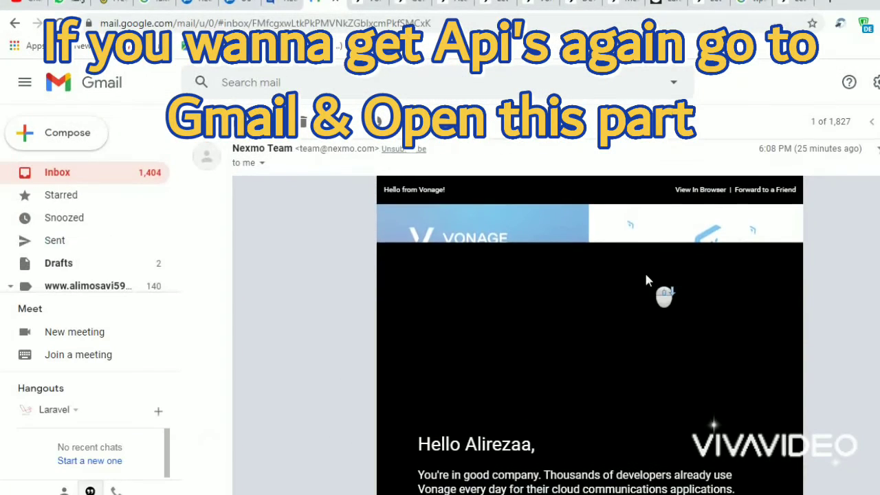
{"action": "scroll", "coordinate": [647, 279], "scroll_direction": "down", "scroll_amount": 2}
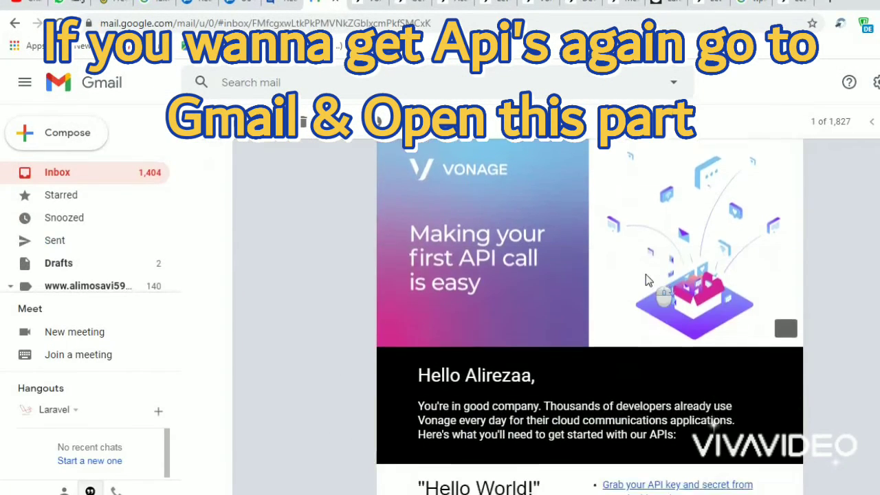
{"action": "scroll", "coordinate": [646, 279], "scroll_direction": "down", "scroll_amount": 3}
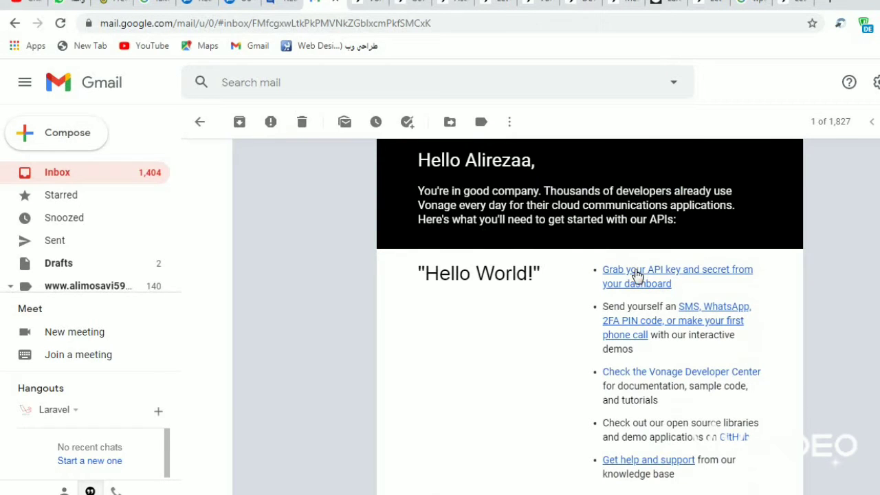
{"action": "left_click", "coordinate": [636, 275]}
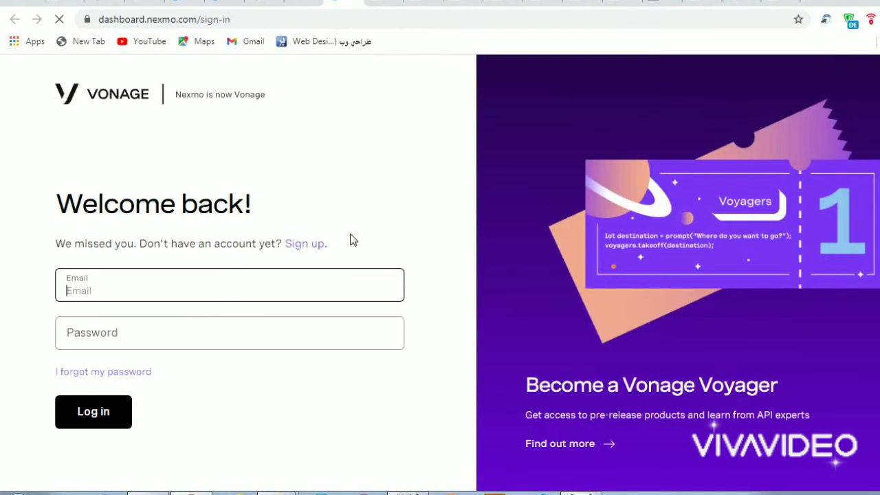
Log in with the autofilled e-mail and the saved account password
{"action": "left_click", "coordinate": [174, 328]}
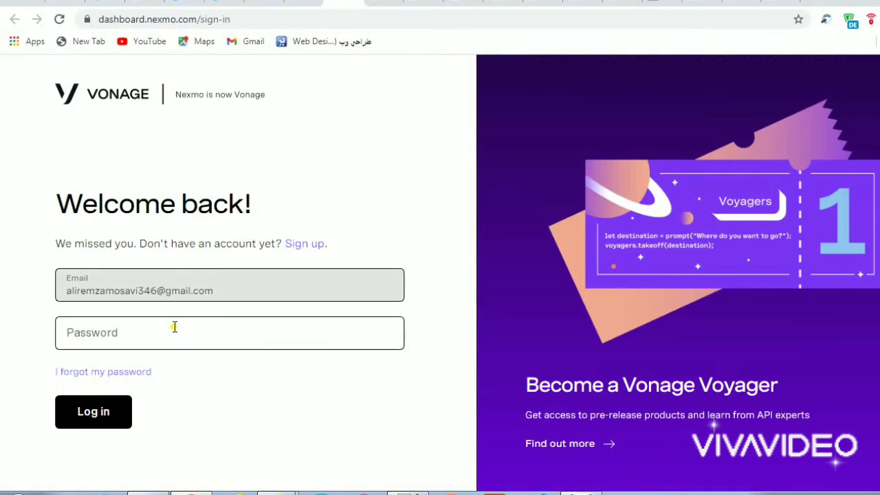
{"action": "key", "text": "ctrl+v"}
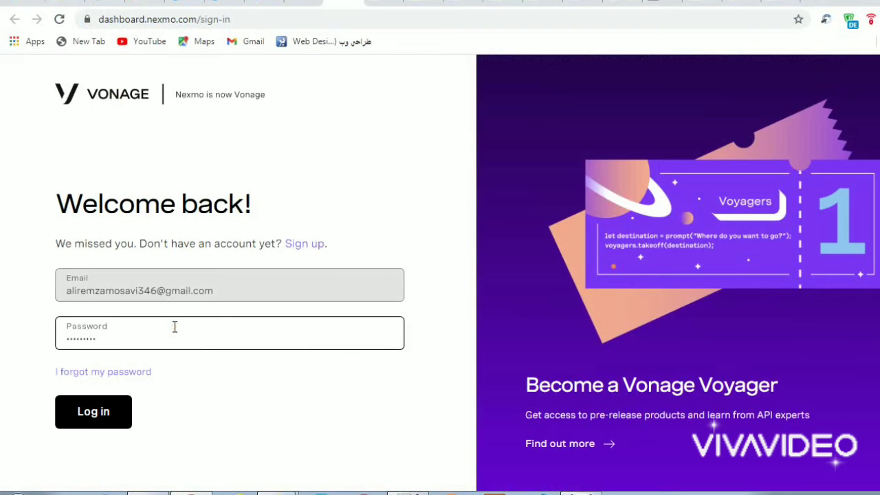
{"action": "left_click", "coordinate": [100, 420]}
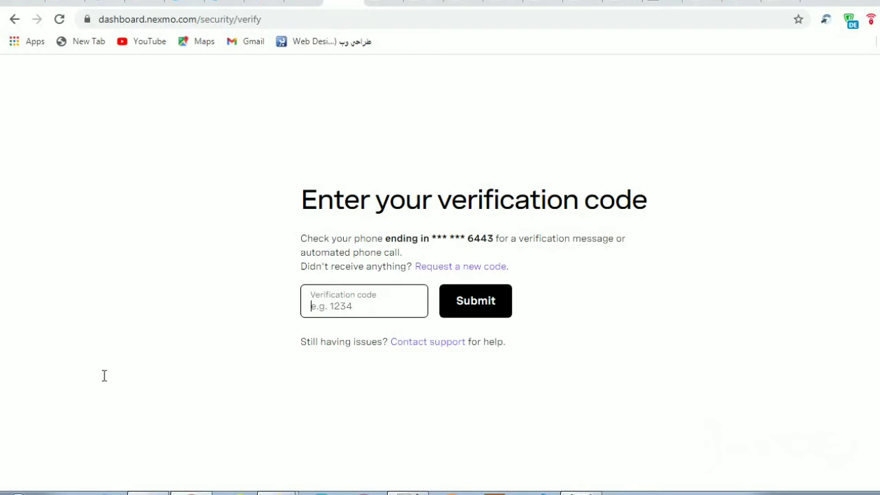
Submit the login verification code sent to the phone to reach the dashboard
{"action": "left_click", "coordinate": [472, 299]}
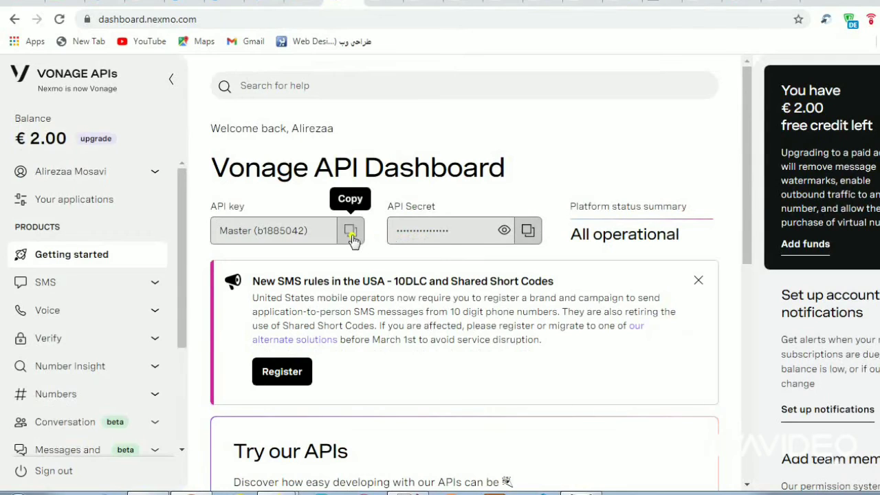
{"action": "left_click", "coordinate": [267, 232]}
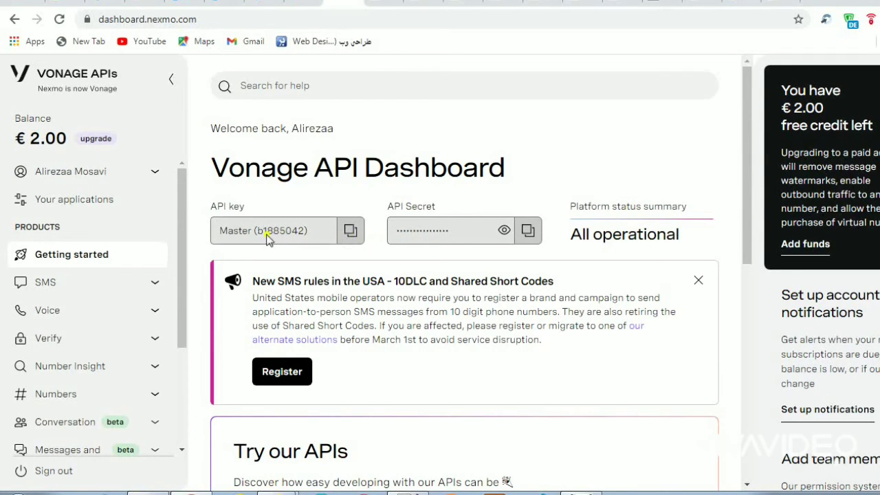
{"action": "left_click", "coordinate": [441, 241]}
{"action": "left_click_drag", "start_coordinate": [438, 204], "coordinate": [388, 204]}
{"action": "left_click", "coordinate": [250, 208]}
{"action": "left_click_drag", "start_coordinate": [250, 208], "coordinate": [209, 209]}
{"action": "left_click", "coordinate": [447, 204]}
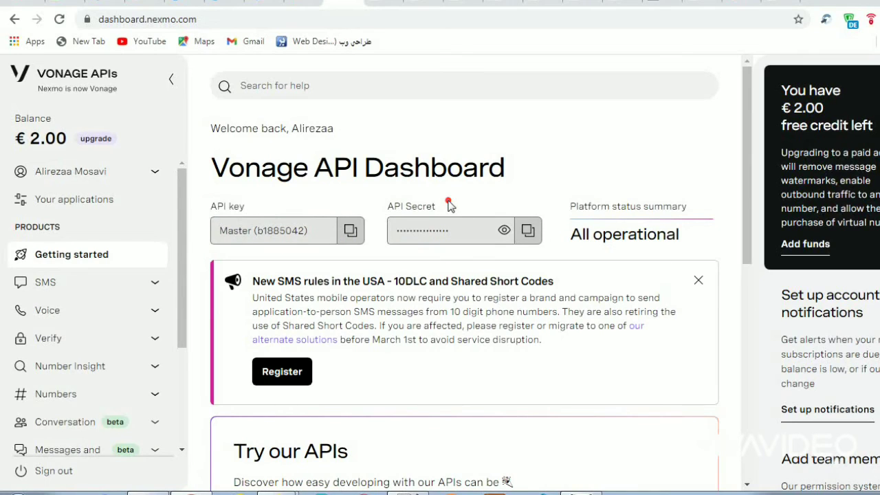